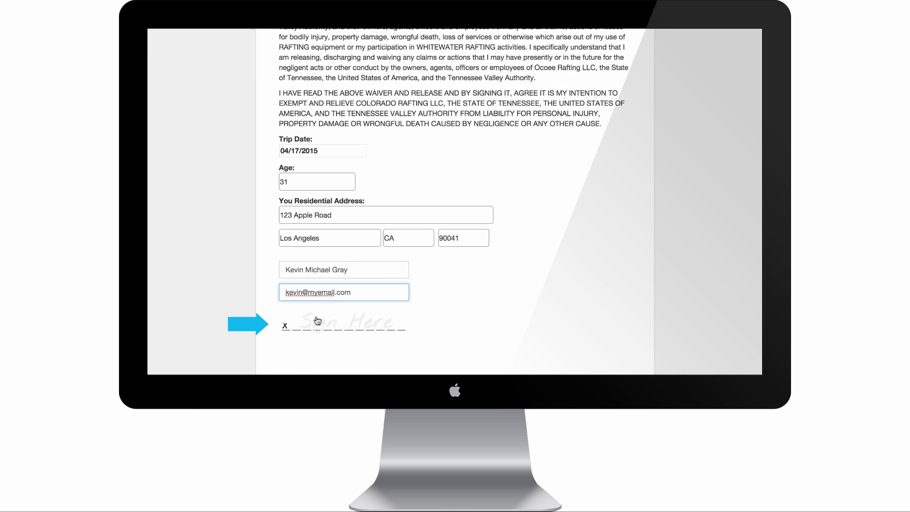
Step: Start signing the Photo Model Release Form at its Sign Here line
{"action": "left_click", "coordinate": [318, 323]}
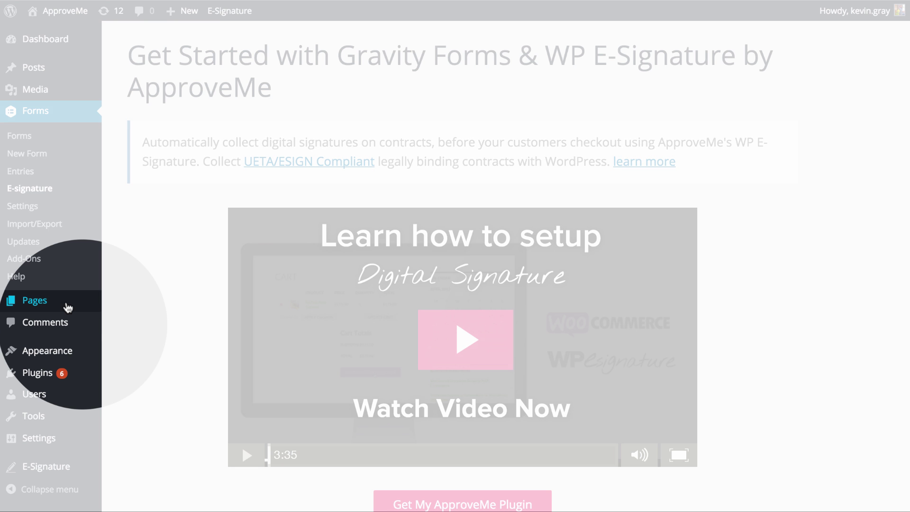
Step: Create and publish an empty new page titled 'Terms of Service'
{"action": "mouse_move", "coordinate": [89, 306]}
{"action": "left_click", "coordinate": [122, 322]}
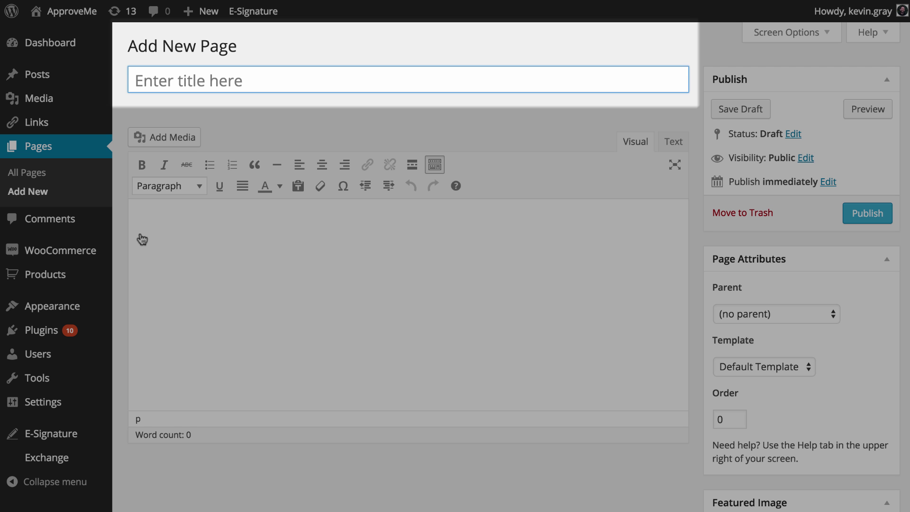
{"action": "type", "text": "Terms of Service"}
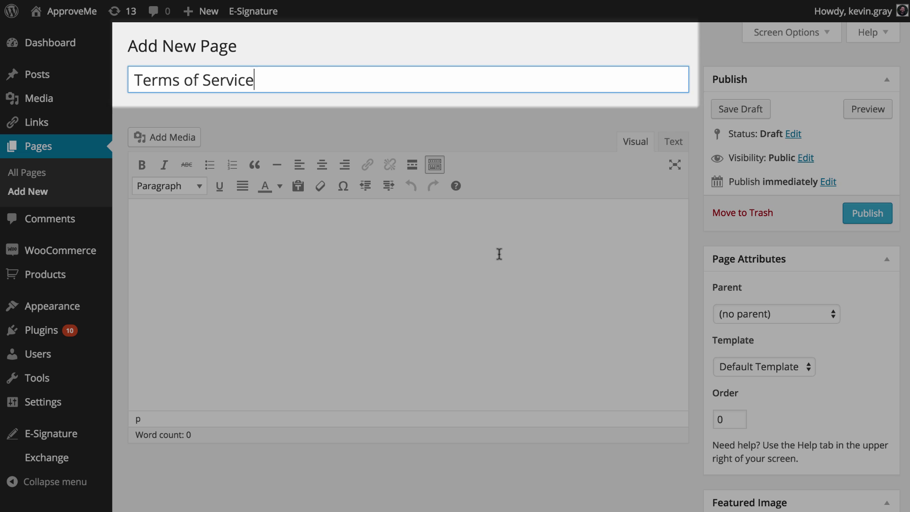
{"action": "left_click", "coordinate": [867, 213]}
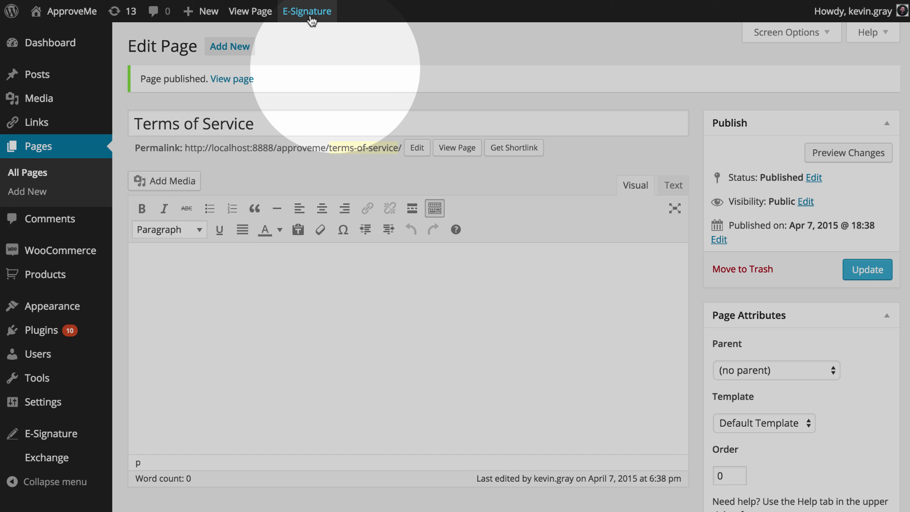
Step: Start a new Stand Alone signing document named 'Web Design Proposal'
{"action": "mouse_move", "coordinate": [311, 21]}
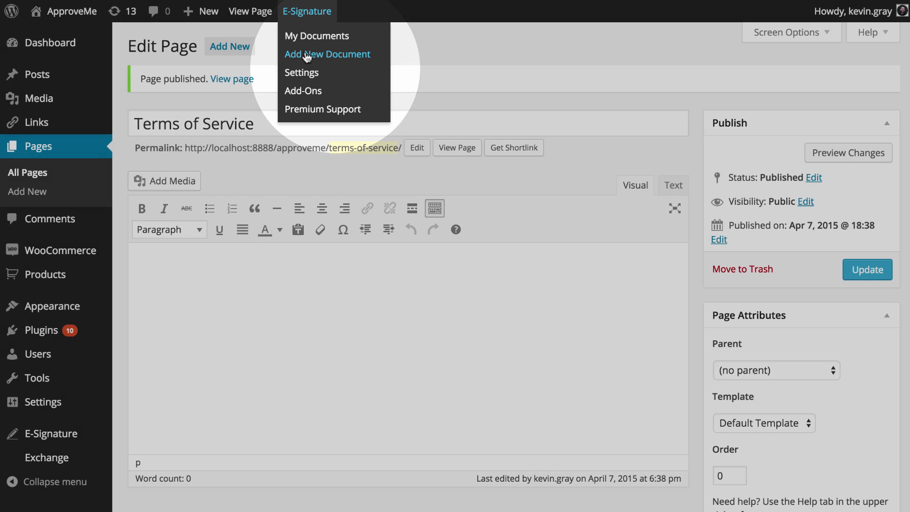
{"action": "left_click", "coordinate": [306, 55]}
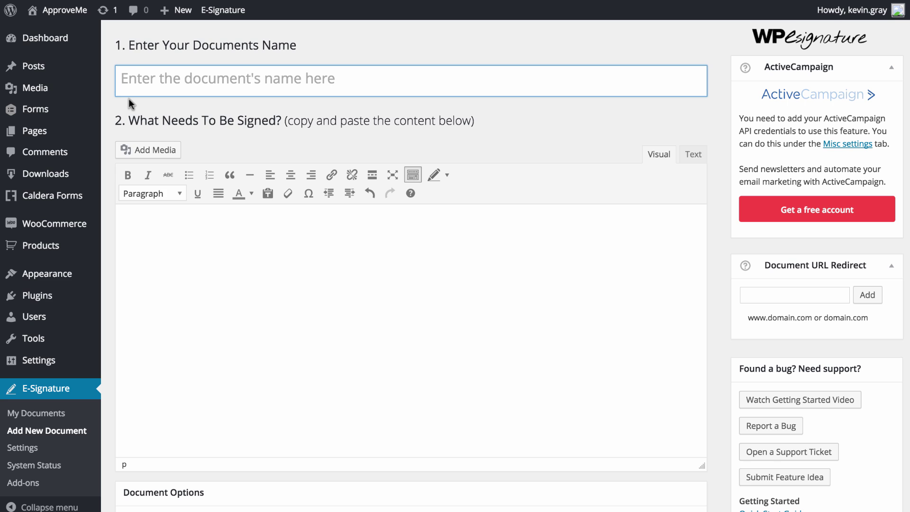
{"action": "type", "text": "Web Design Proposal"}
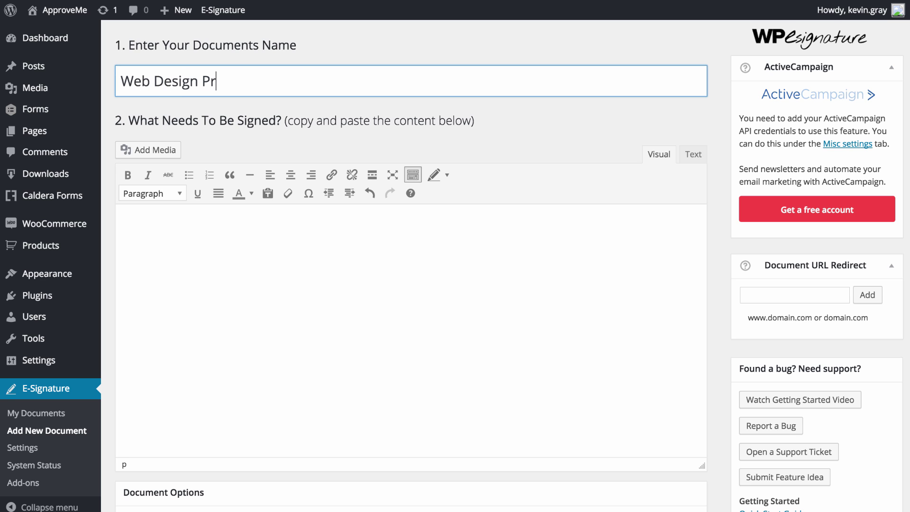
Step: Paste the bulleted web design agreement terms into the empty proposal body
{"action": "left_click", "coordinate": [127, 221]}
{"action": "key", "text": "ctrl+v"}
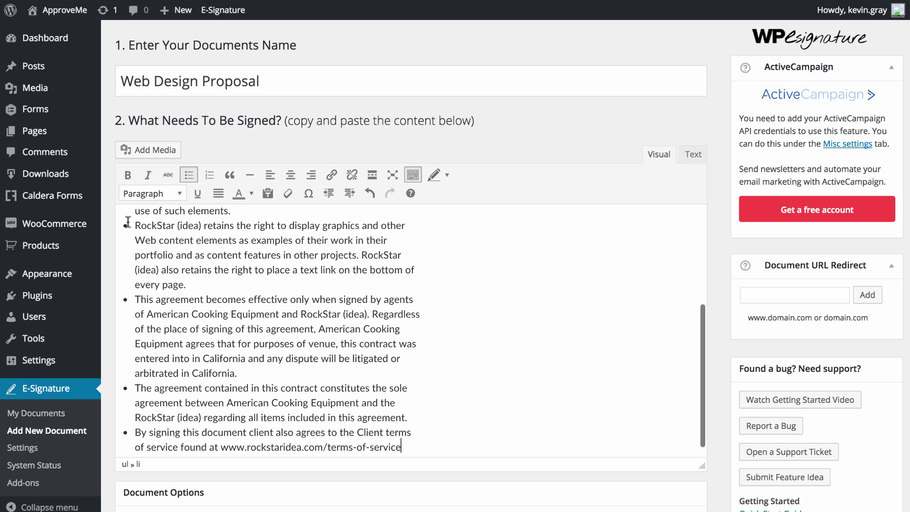
{"action": "scroll", "coordinate": [193, 272], "scroll_direction": "down", "scroll_amount": 2}
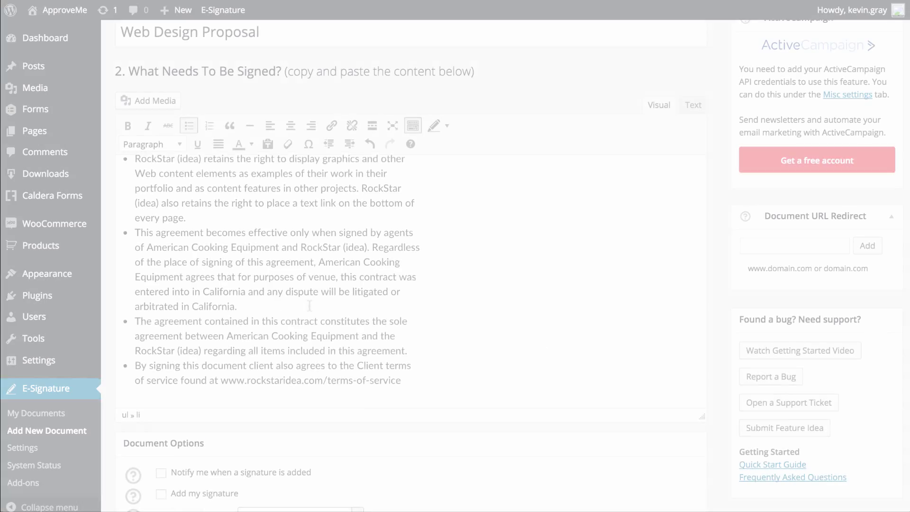
{"action": "scroll", "coordinate": [309, 305], "scroll_direction": "down", "scroll_amount": 2}
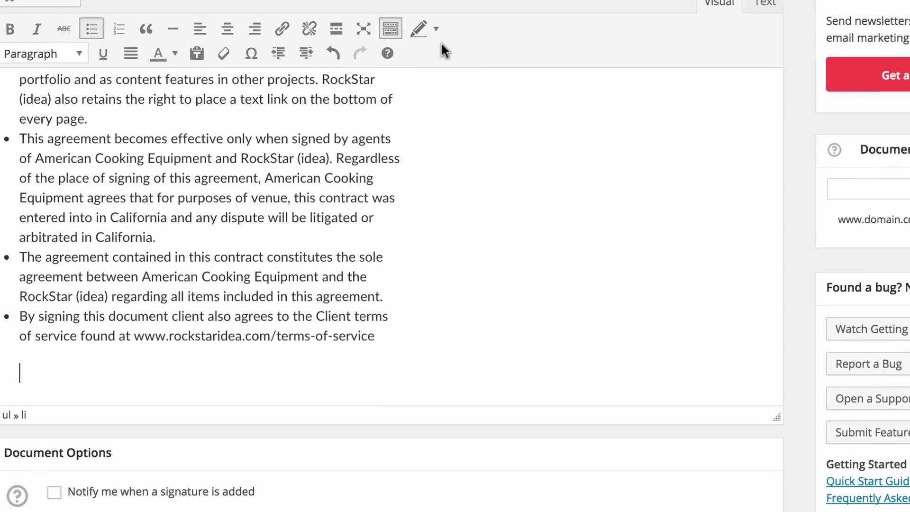
Step: Insert the Web Project Request Form's Describe Your Project field shortcode into the proposal
{"action": "left_click", "coordinate": [441, 53]}
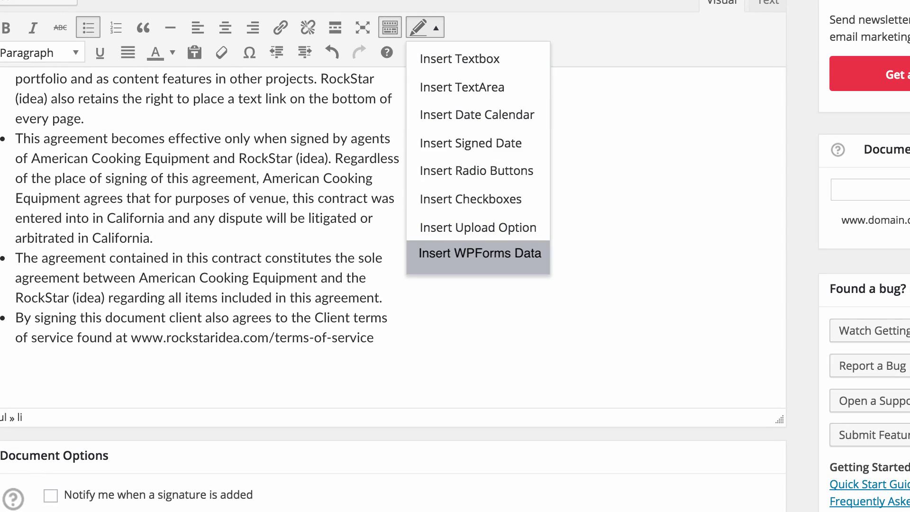
{"action": "left_click", "coordinate": [459, 255]}
{"action": "left_click", "coordinate": [455, 246]}
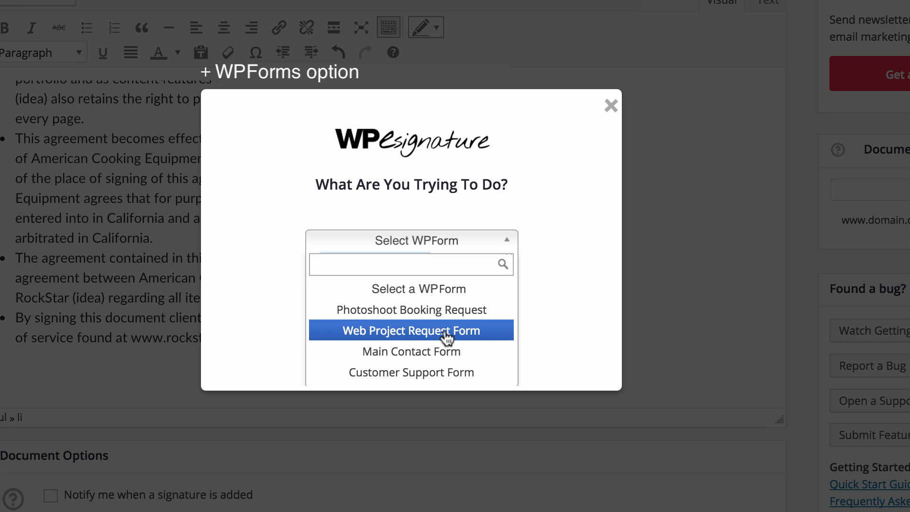
{"action": "left_click", "coordinate": [443, 330]}
{"action": "left_click", "coordinate": [414, 311]}
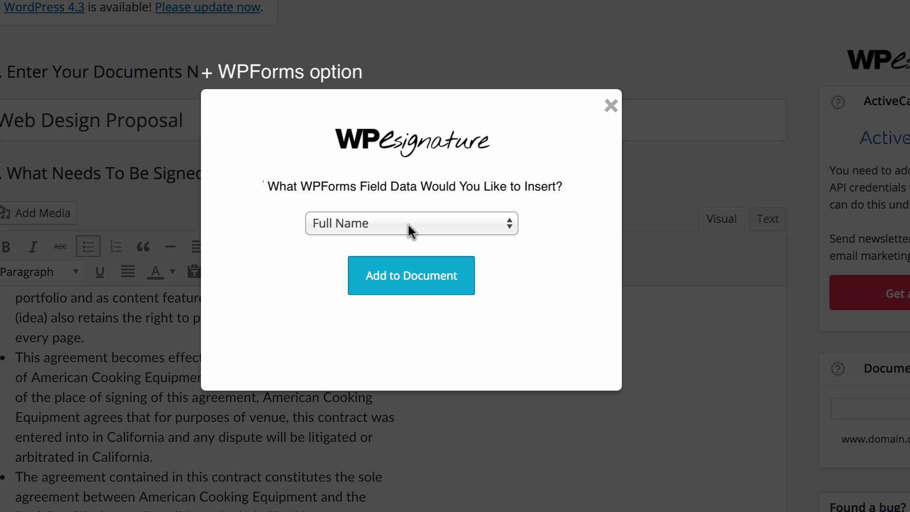
{"action": "left_click", "coordinate": [408, 222]}
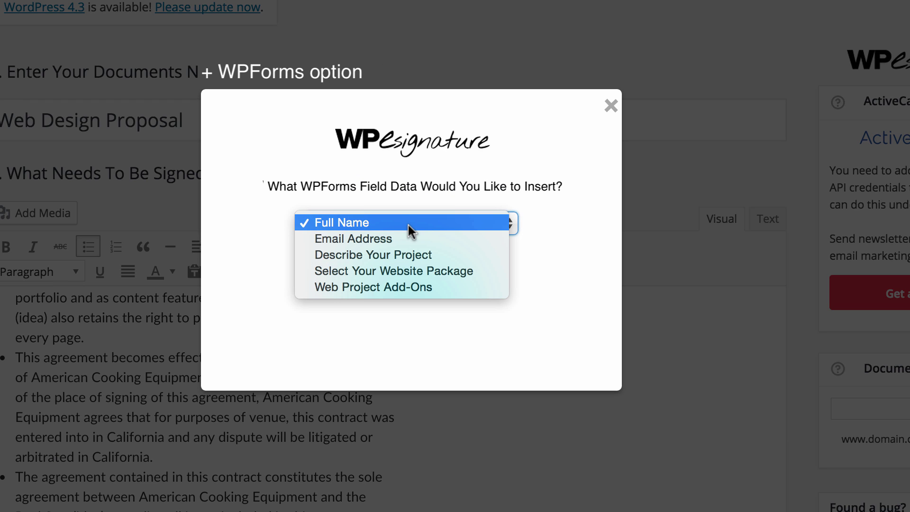
{"action": "left_click", "coordinate": [410, 253]}
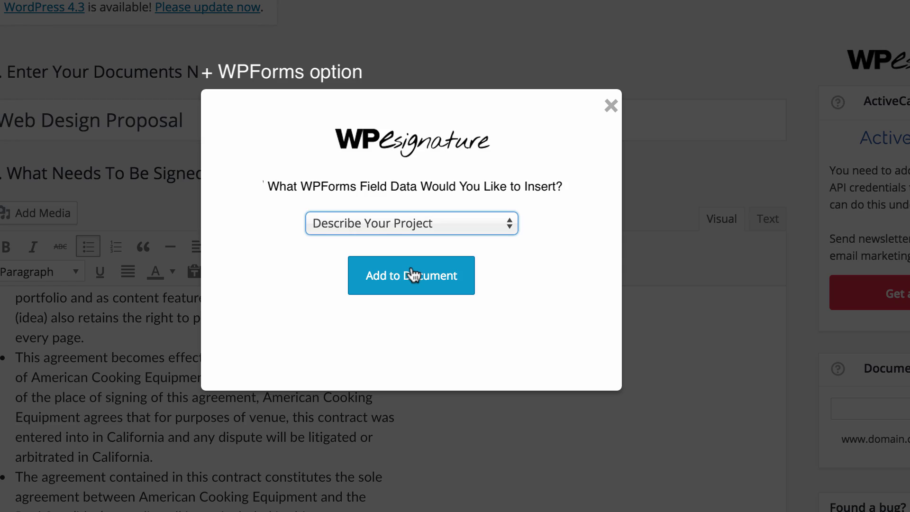
{"action": "left_click", "coordinate": [412, 275]}
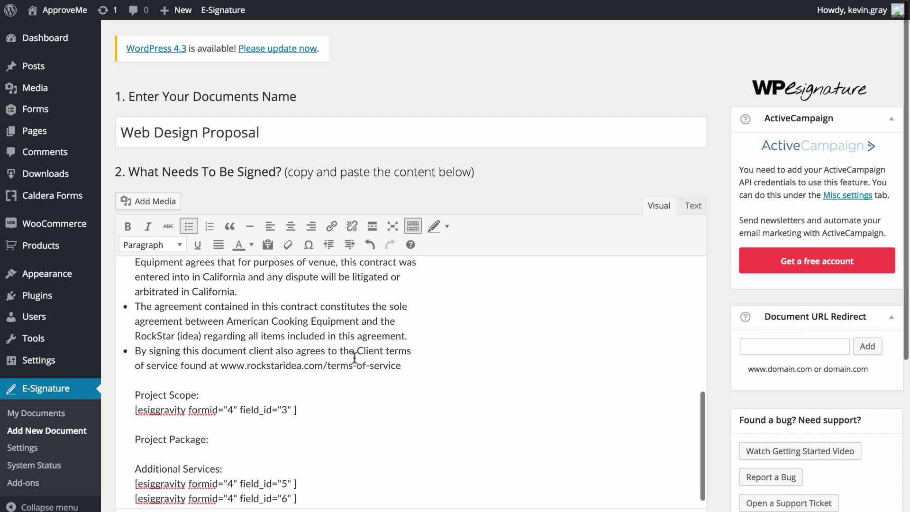
Step: Move the field 6 shortcode under the Project Package heading, followed by a blank line
{"action": "left_click", "coordinate": [134, 497], "text": "shift"}
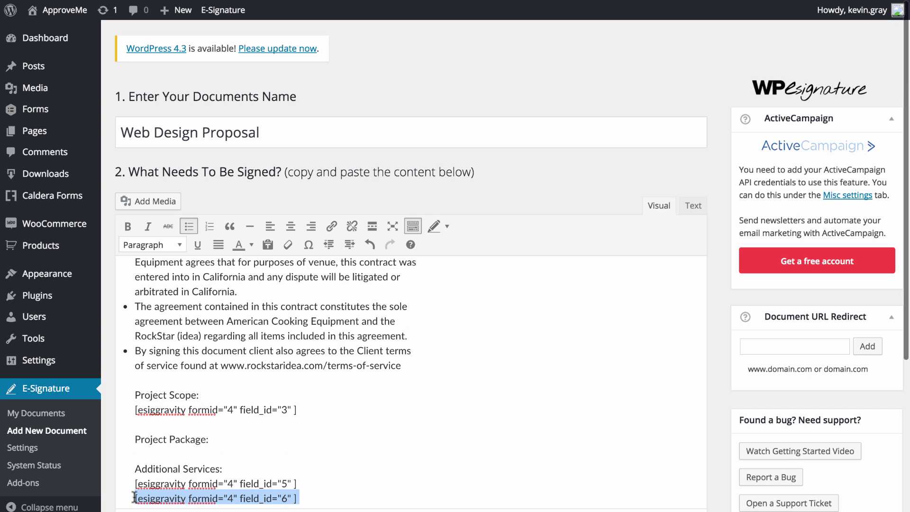
{"action": "left_click_drag", "start_coordinate": [144, 485], "coordinate": [201, 458]}
{"action": "key", "text": "Return"}
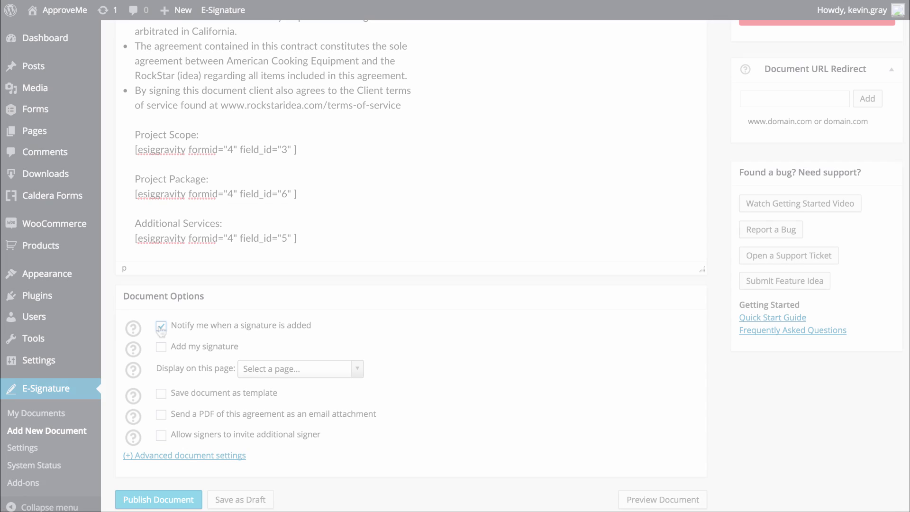
Step: Publish with owner signature, Web Design Proposal display page, and PDF emailed to signers
{"action": "left_click", "coordinate": [161, 347]}
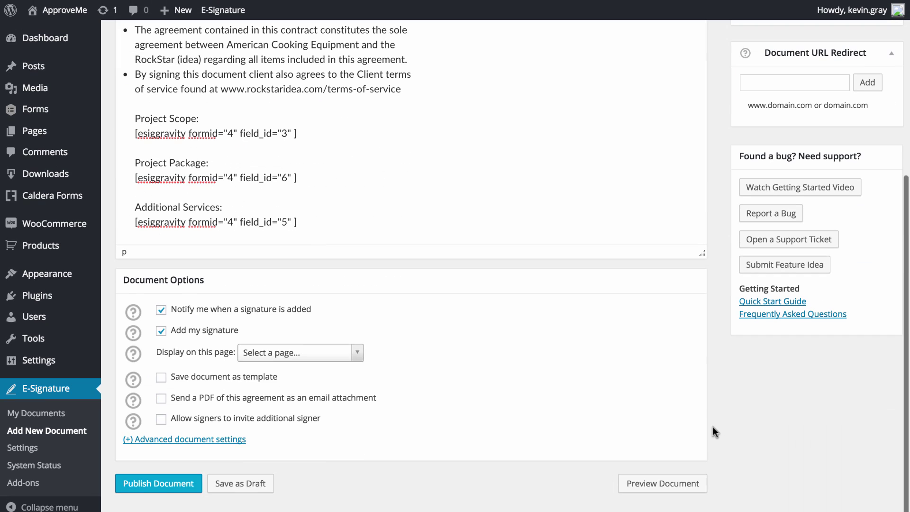
{"action": "left_click", "coordinate": [291, 353]}
{"action": "scroll", "coordinate": [300, 382], "scroll_direction": "down", "scroll_amount": 10}
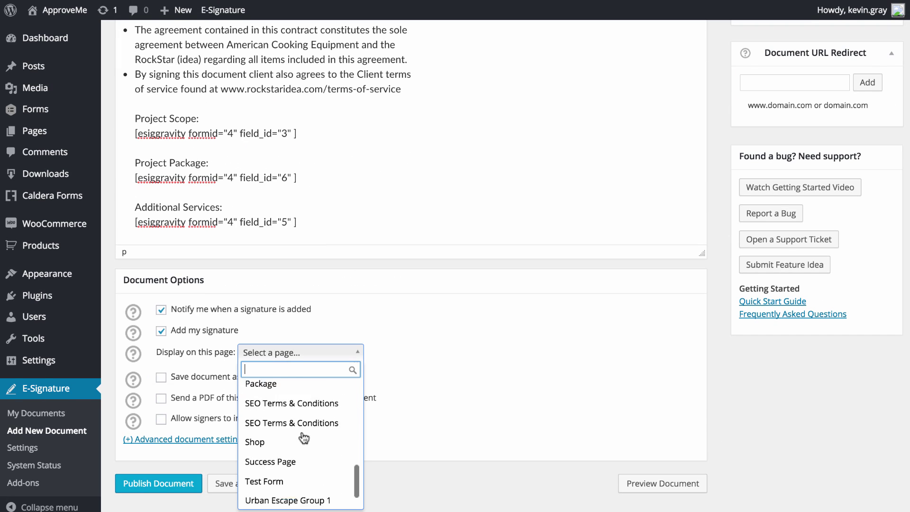
{"action": "left_click", "coordinate": [310, 494]}
{"action": "left_click", "coordinate": [161, 399]}
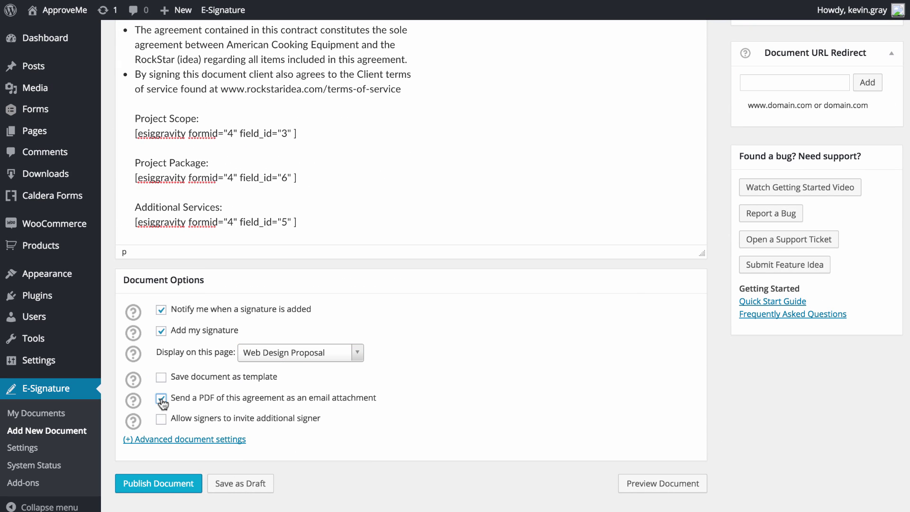
{"action": "left_click", "coordinate": [166, 486]}
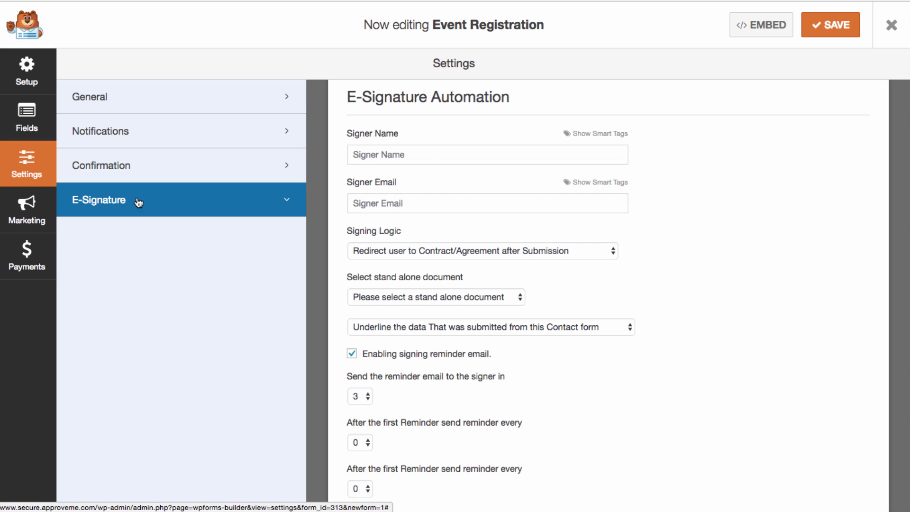
Step: Map the signer name to the full legal name field and signer email to the email field
{"action": "left_click", "coordinate": [596, 135]}
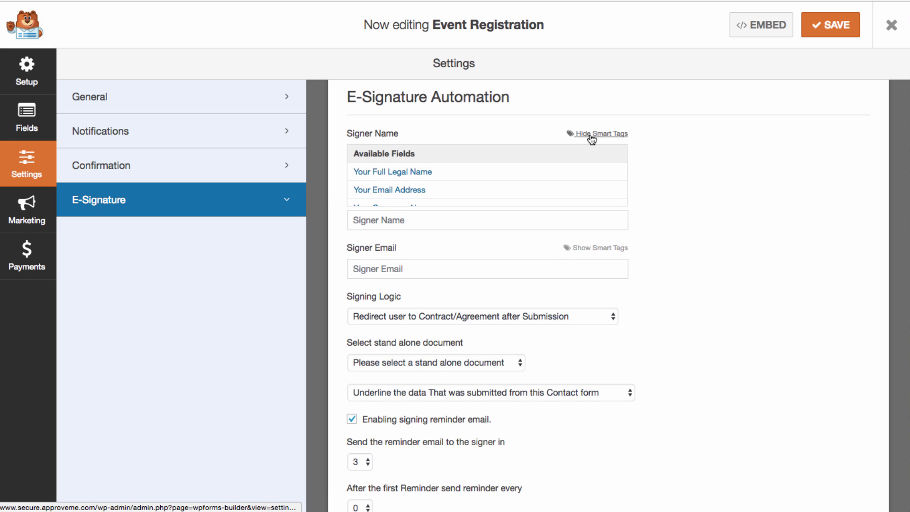
{"action": "left_click", "coordinate": [411, 173]}
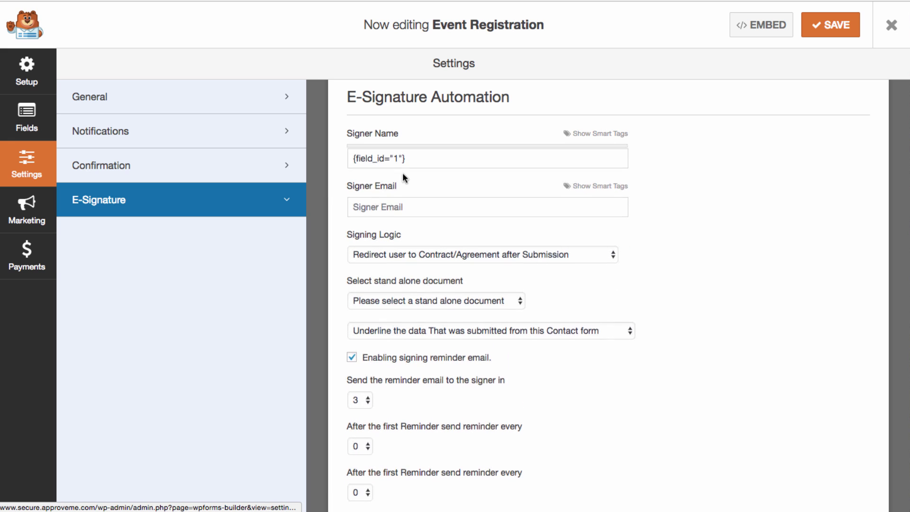
{"action": "left_click", "coordinate": [597, 184]}
{"action": "left_click", "coordinate": [431, 220]}
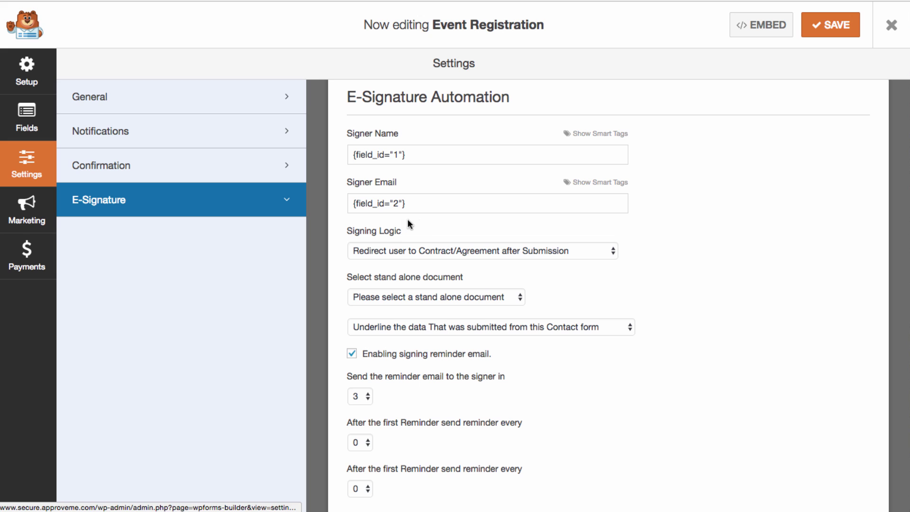
Step: Review the signing logic and set the reminder values to 4, 3 and 21
{"action": "left_click", "coordinate": [604, 255]}
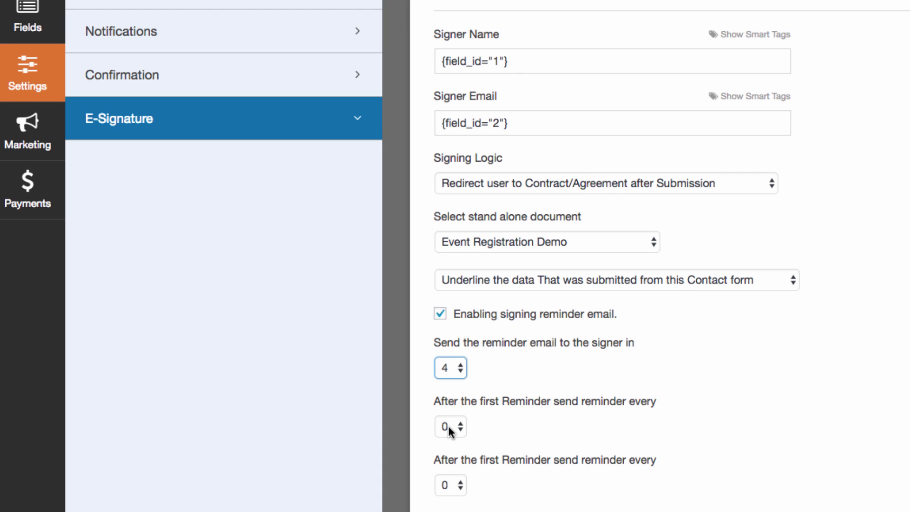
{"action": "left_click", "coordinate": [449, 428]}
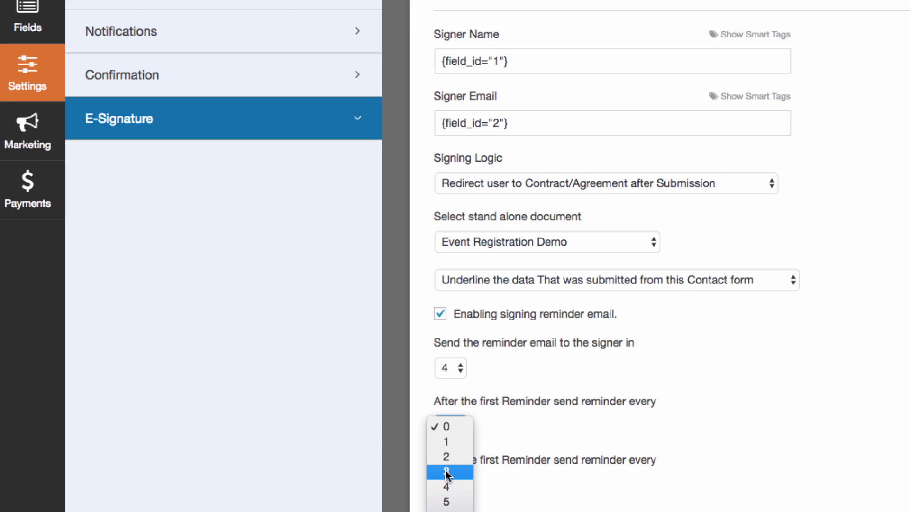
{"action": "left_click", "coordinate": [447, 469]}
{"action": "left_click", "coordinate": [452, 485]}
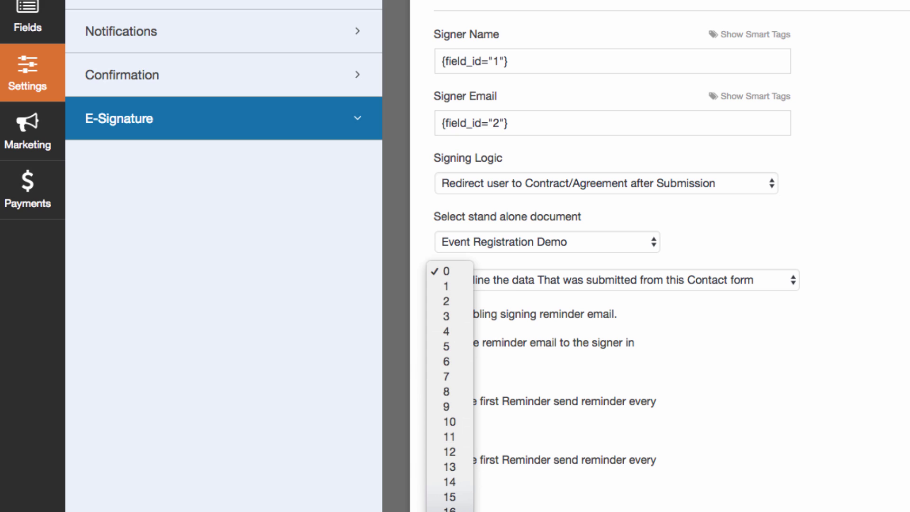
{"action": "key", "text": "Escape"}
{"action": "type", "text": "21"}
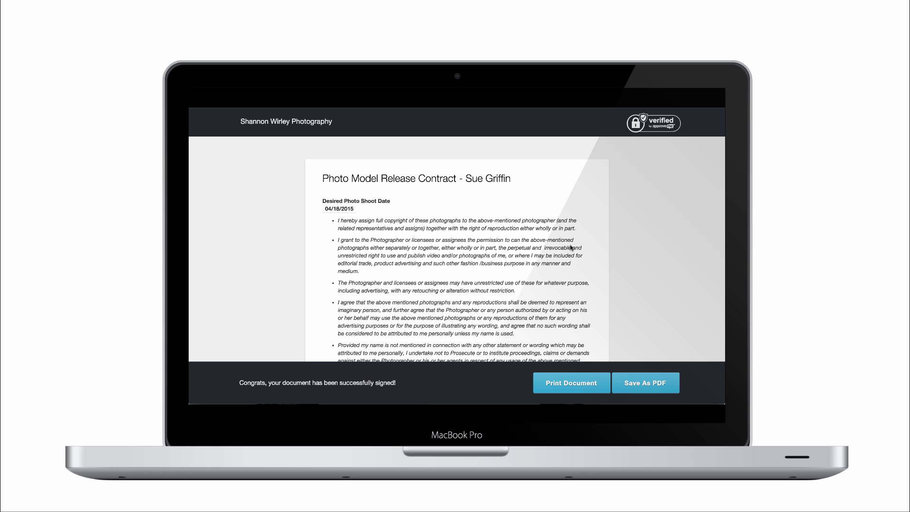
Step: Save the signed Photo Model Release Contract as a PDF and view the 4/17/2015 signature
{"action": "scroll", "coordinate": [570, 247], "scroll_direction": "down", "scroll_amount": 10}
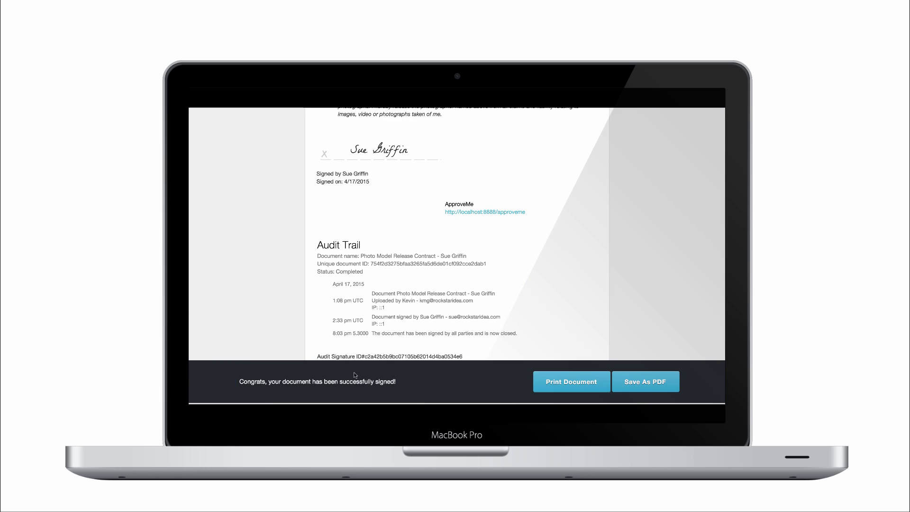
{"action": "left_click", "coordinate": [644, 381]}
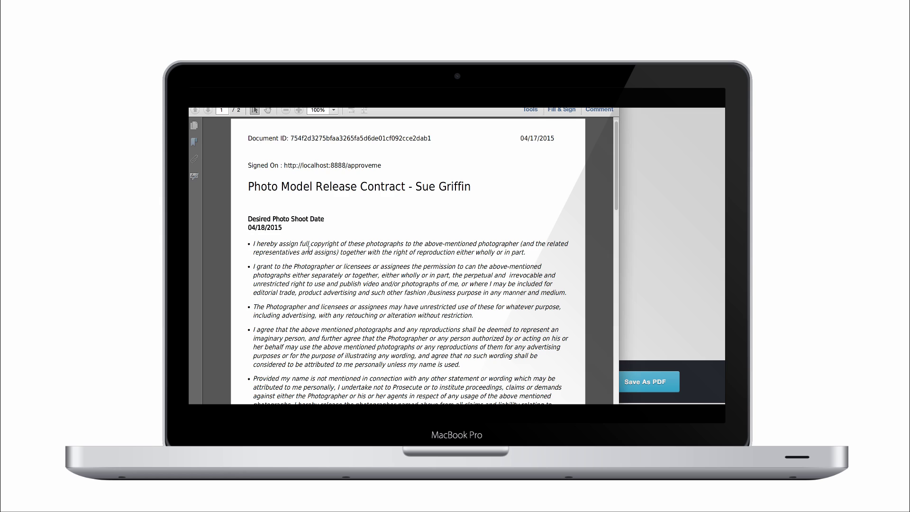
{"action": "scroll", "coordinate": [309, 249], "scroll_direction": "down", "scroll_amount": 15}
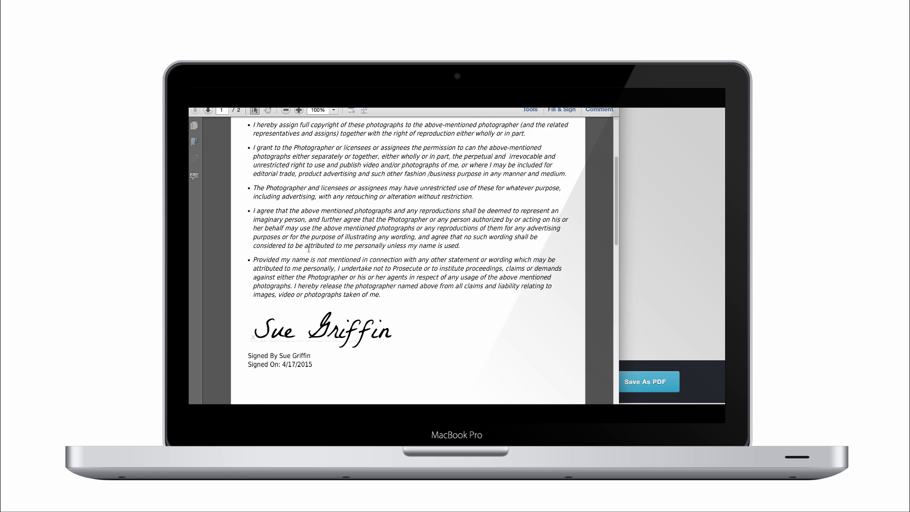